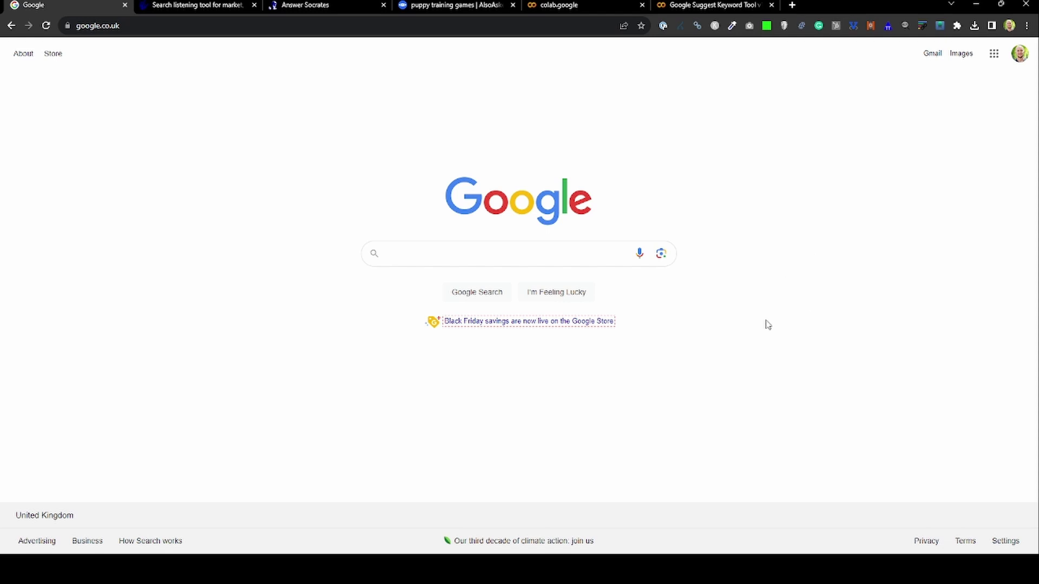
- Enter "puppy training" as the Google query to bring up its autocomplete suggestions
click(487, 252)
text(pupp)
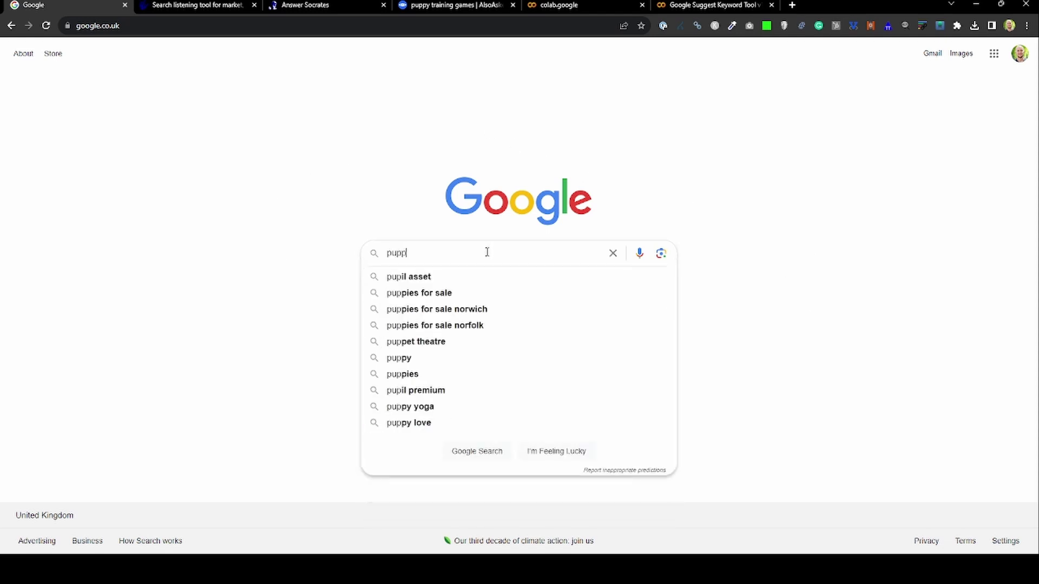
text(y training)
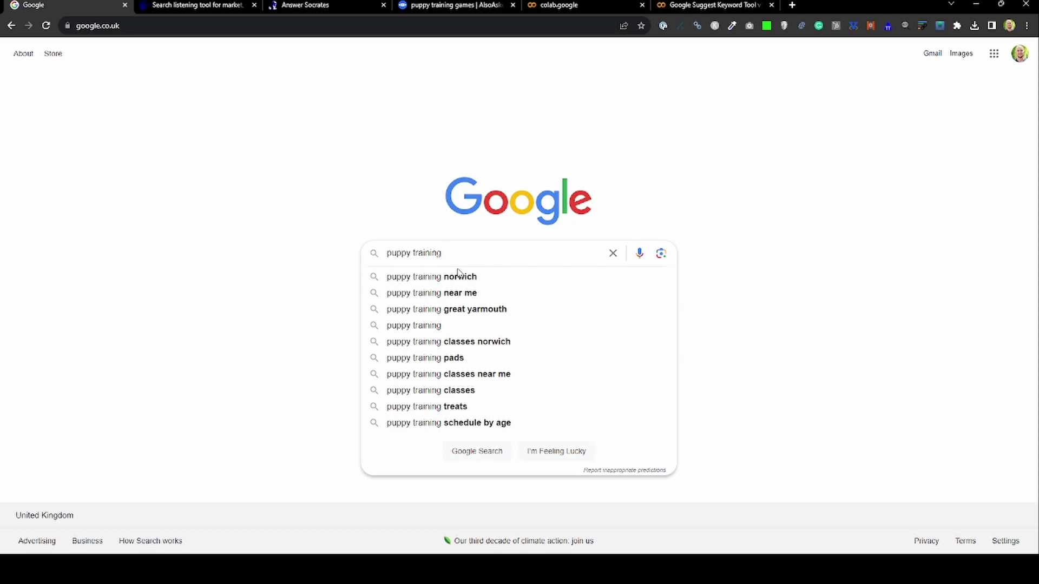
- Examine the autocomplete suggestions for "puppy training" extended in turn with the letters a, b, c, d and g
text(a)
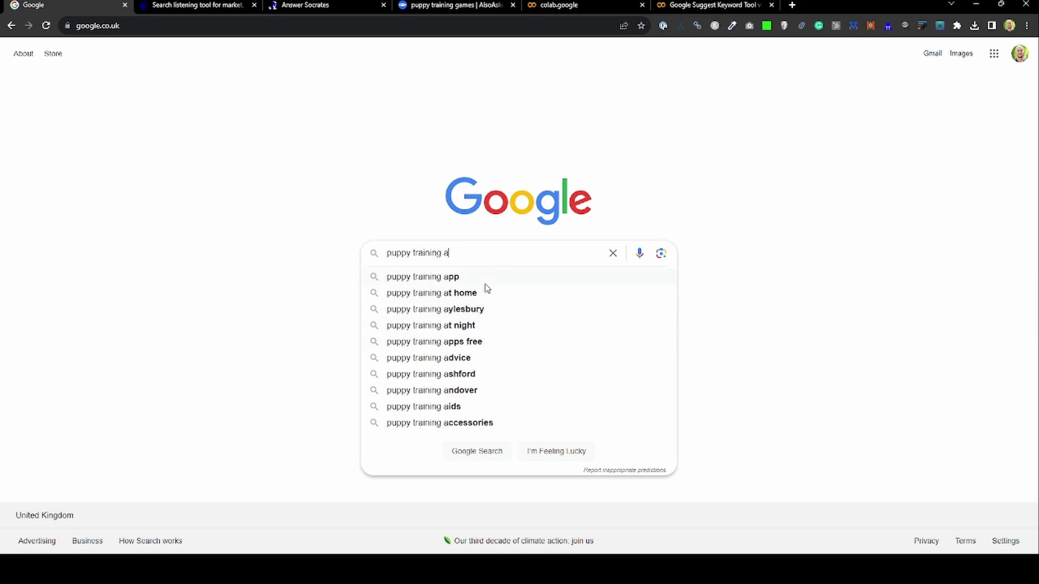
key(BackSpace)
text(b)
key(BackSpace)
text(c)
key(BackSpace)
text(d)
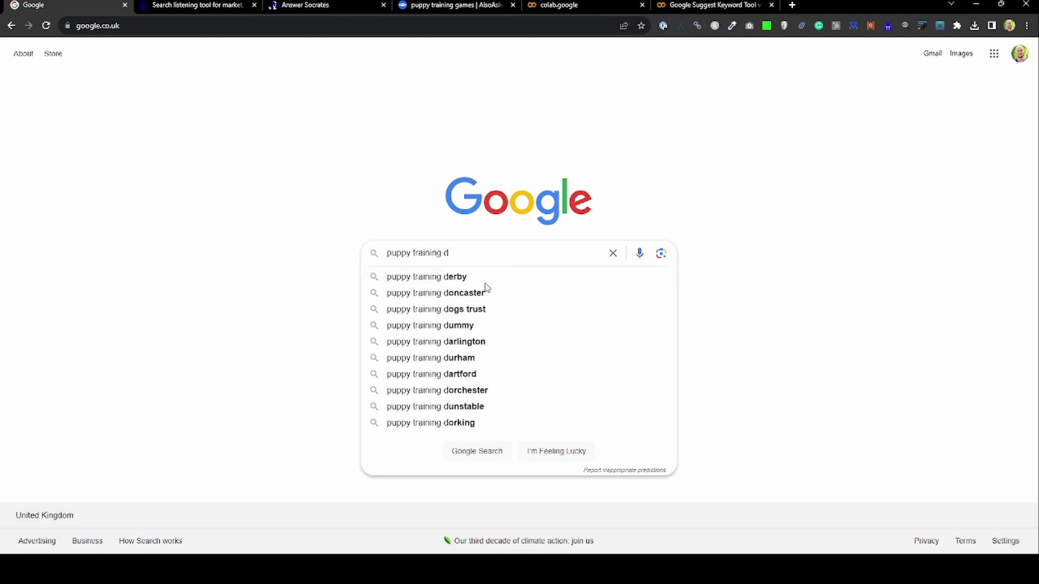
key(BackSpace)
text(g)
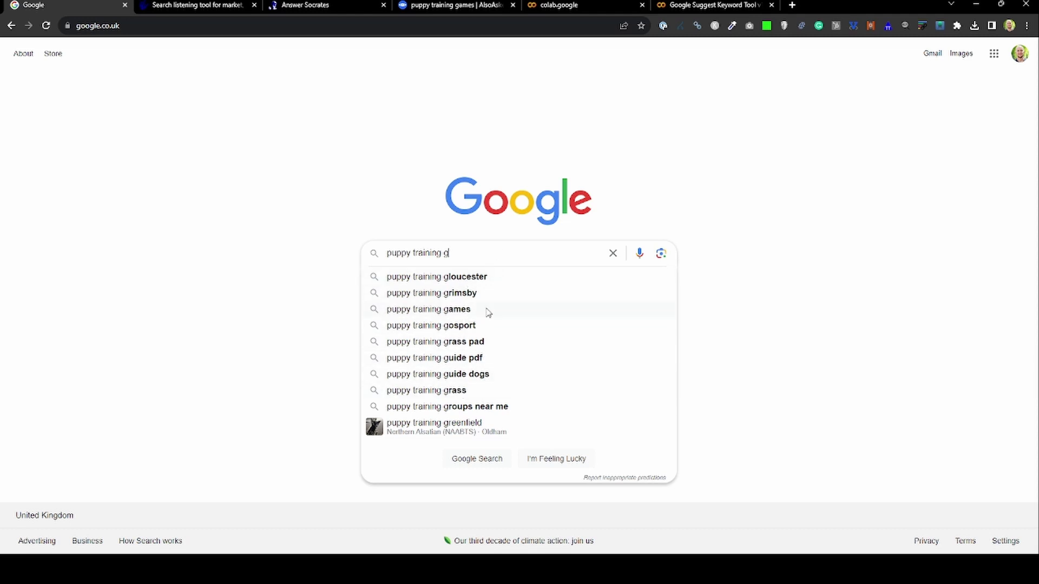
- Restore the query to "puppy training", run the Google search and find the People also ask section
key(BackSpace)
key(BackSpace)
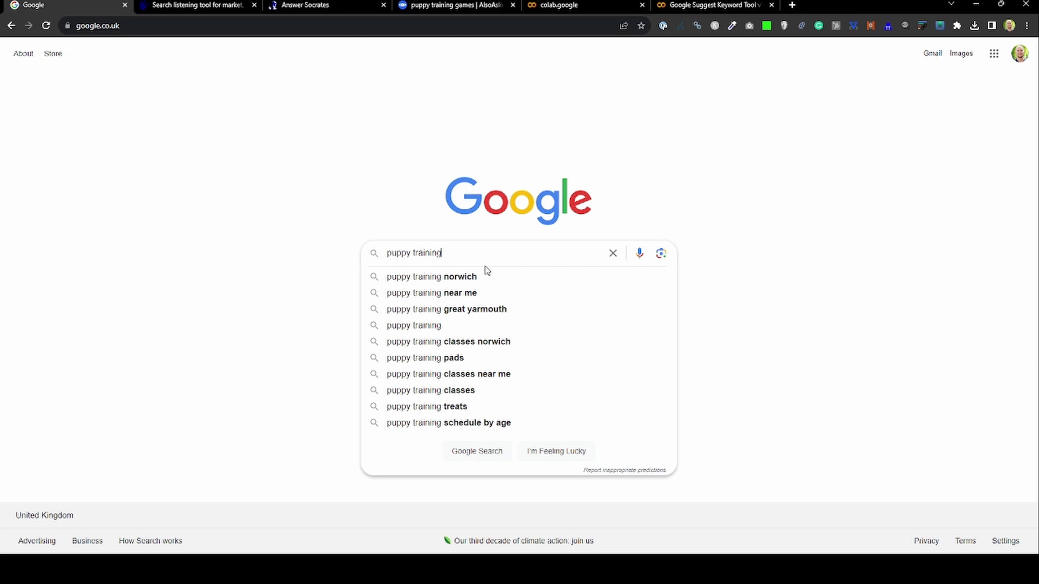
key(Return)
scroll(467, 260, down, 4)
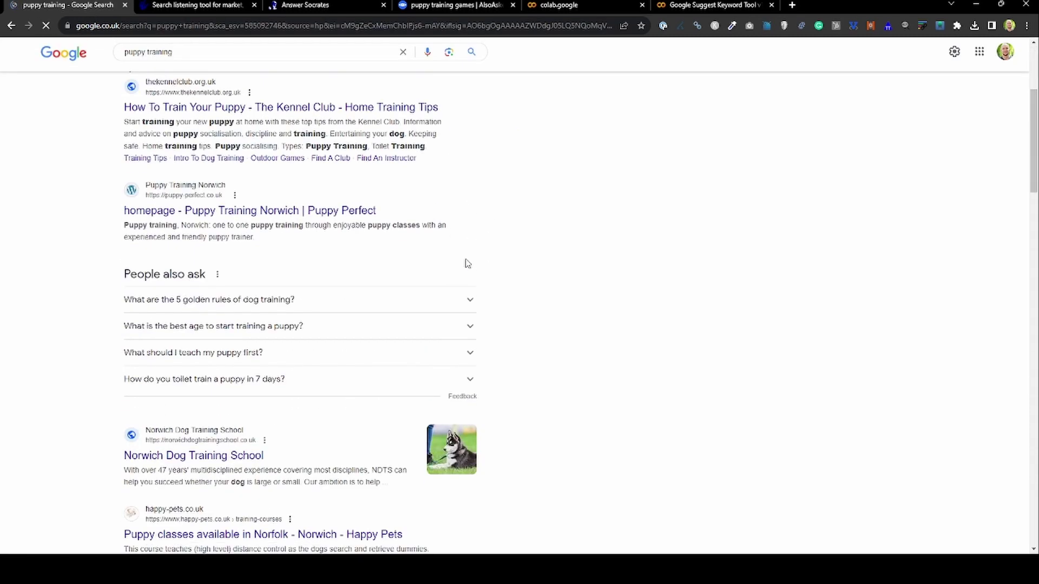
scroll(466, 264, down, 1)
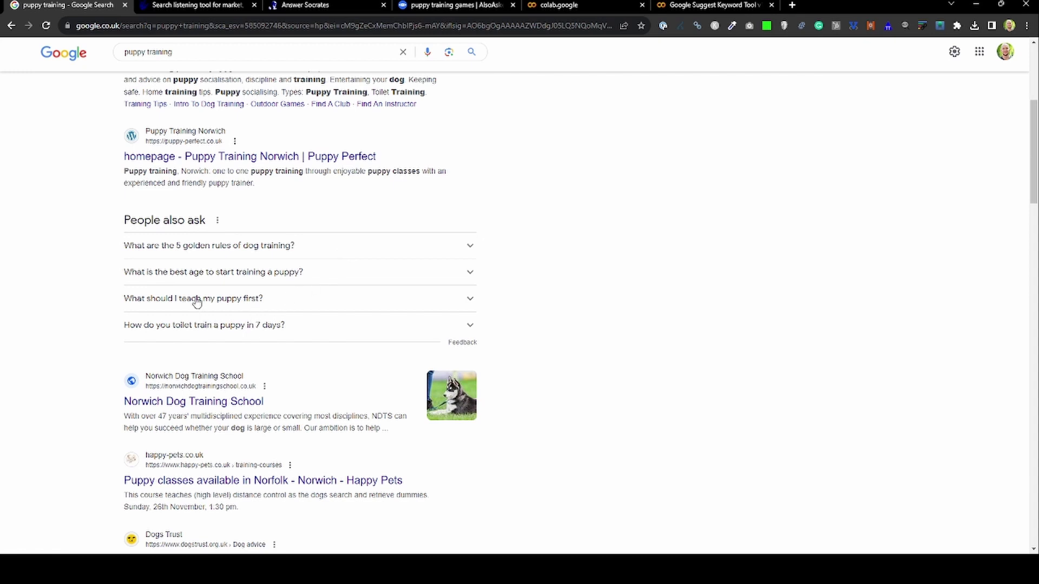
scroll(325, 290, down, 2)
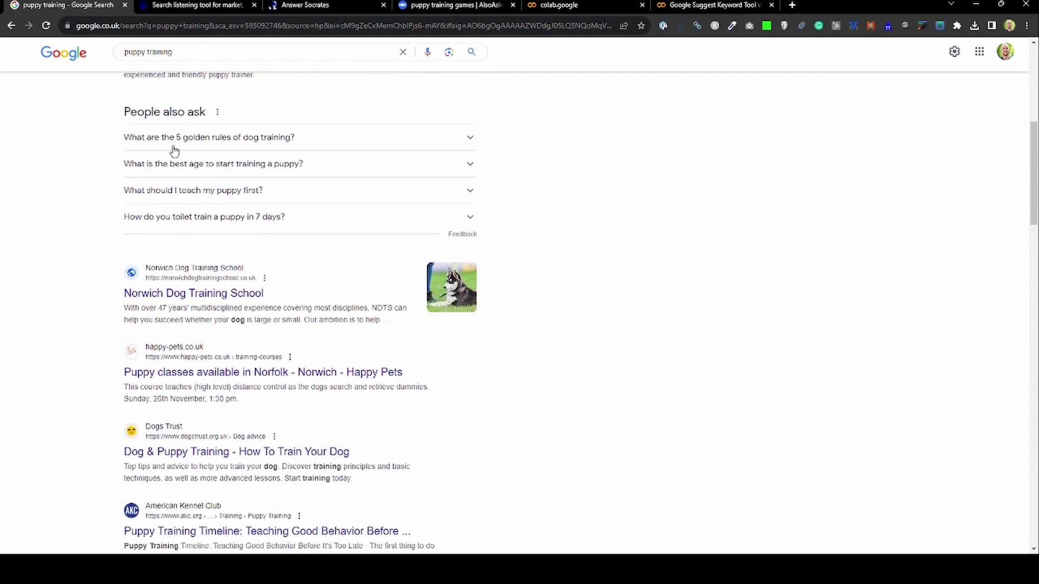
drag(174, 52, 126, 51)
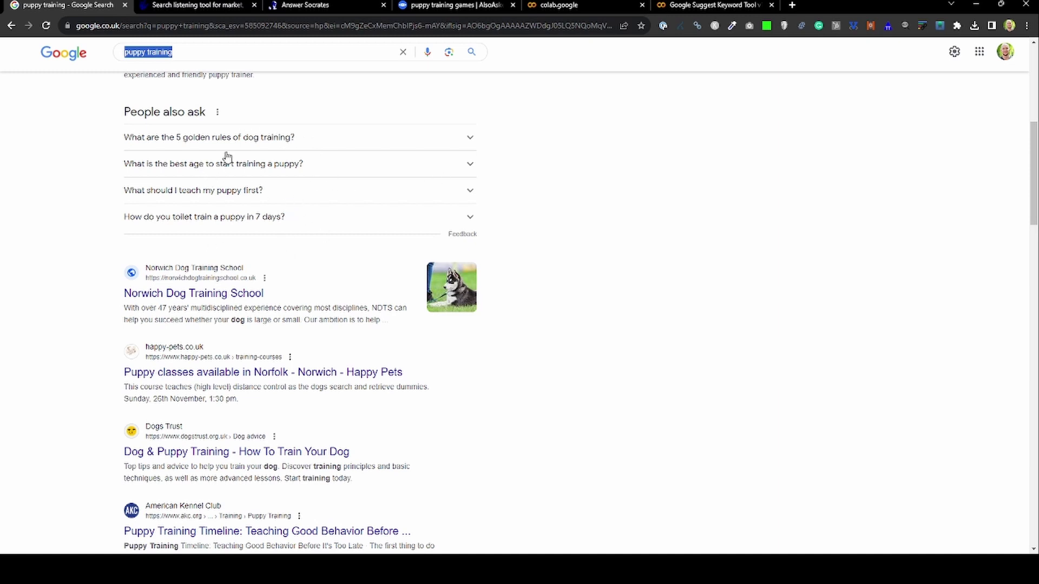
- Expand several People also ask questions, including the 5 golden rules, toilet training in 7 days and puppy pads, to examine the related questions
click(212, 142)
scroll(272, 189, down, 2)
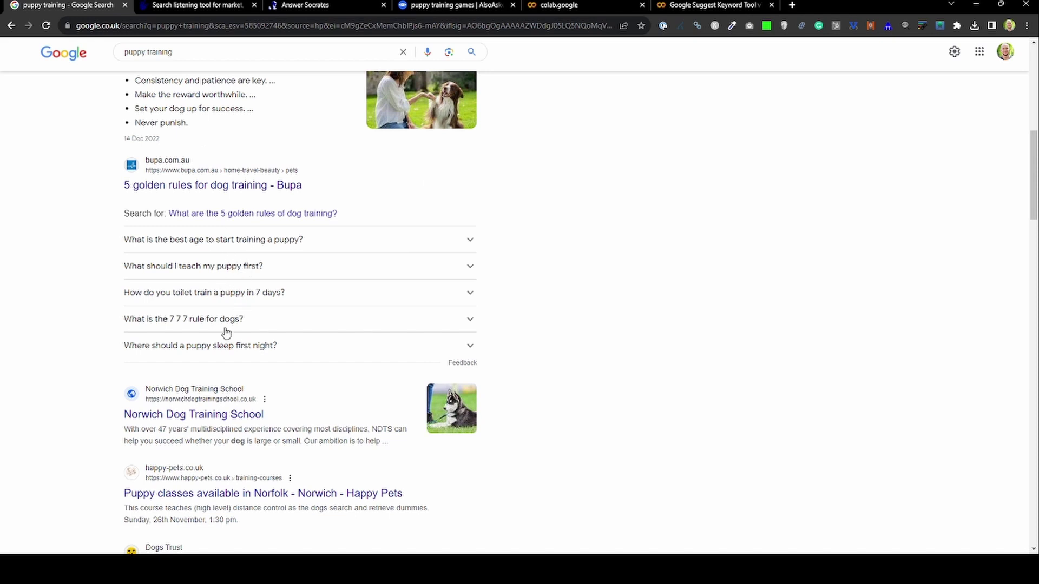
click(221, 295)
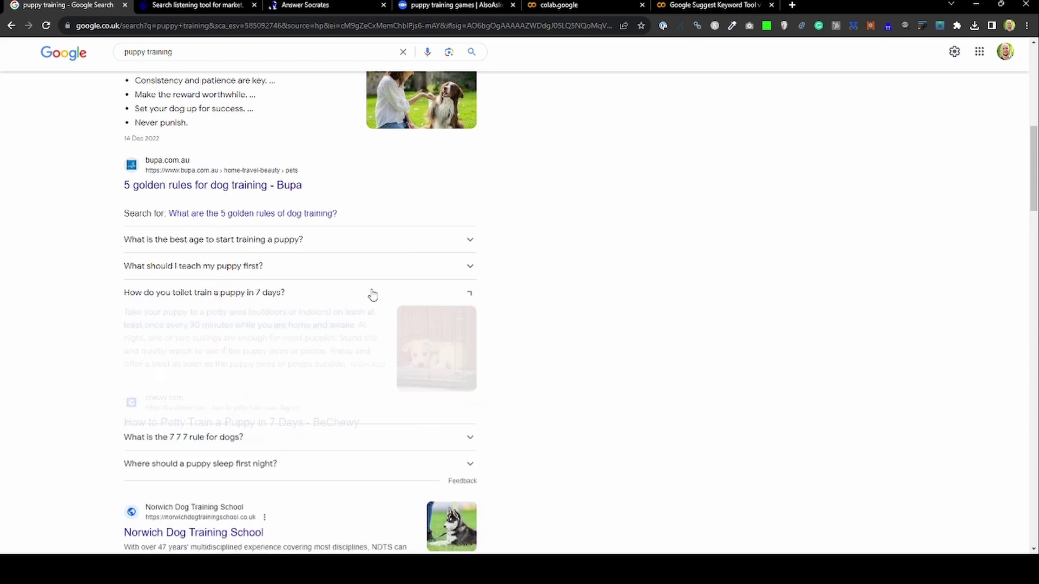
scroll(313, 241, down, 5)
click(353, 260)
scroll(348, 225, down, 4)
click(257, 281)
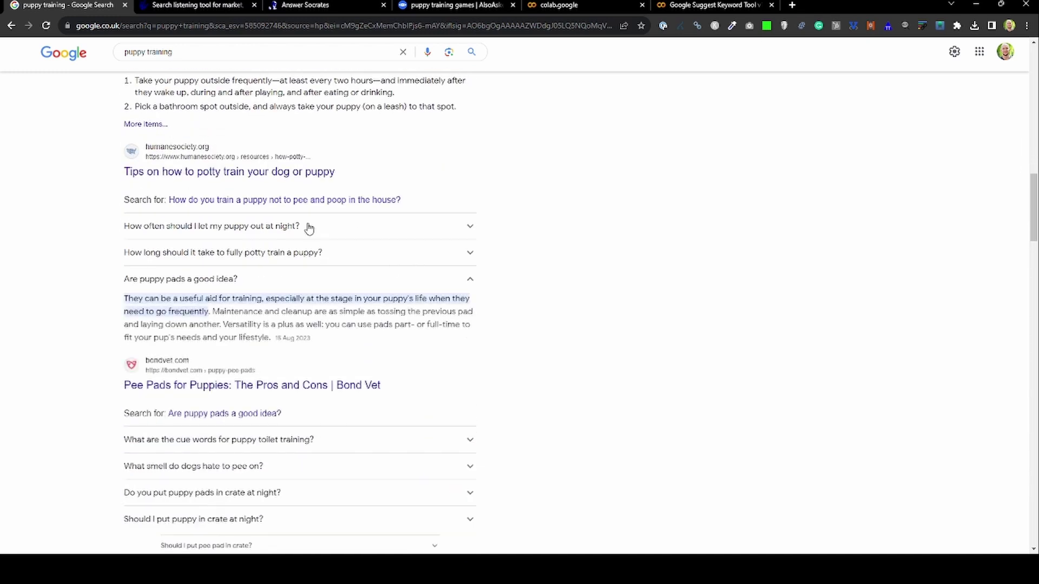
scroll(312, 228, down, 3)
click(235, 314)
scroll(295, 220, down, 2)
scroll(313, 218, down, 2)
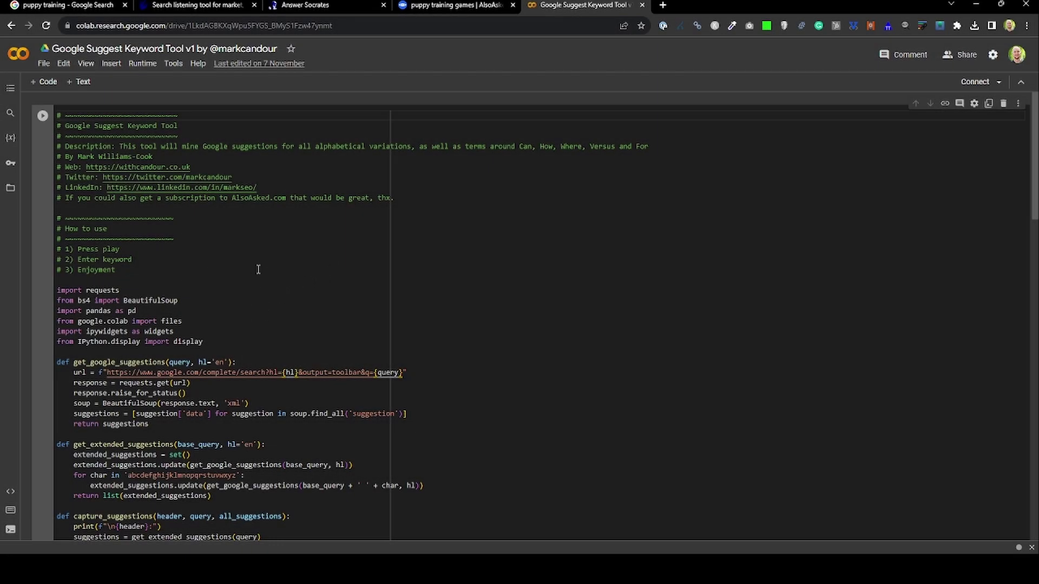
- Run the Google Suggest Keyword Tool cell and submit "puppy training" as its search query
scroll(222, 255, down, 6)
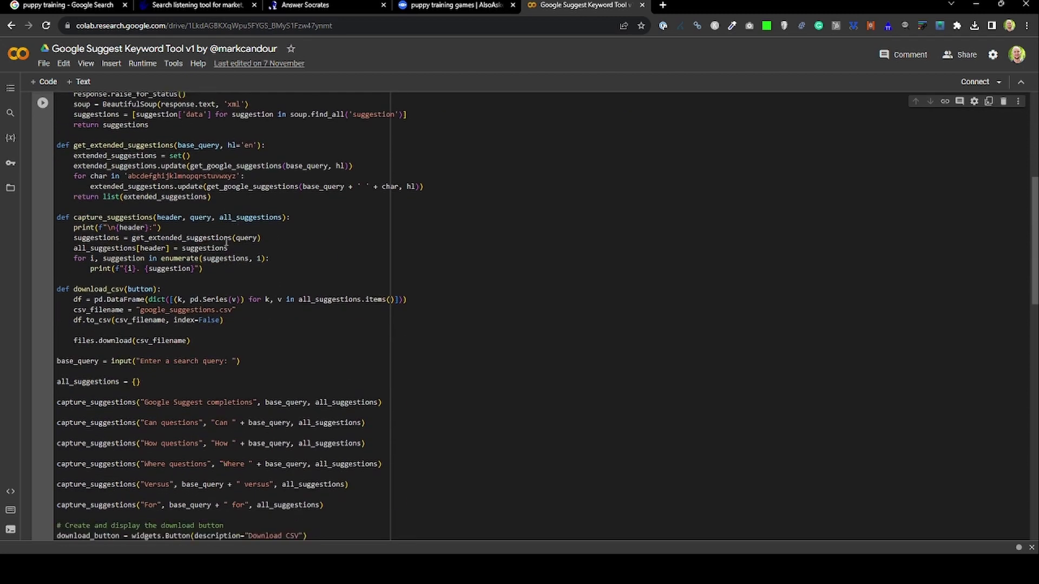
scroll(222, 250, down, 5)
scroll(222, 251, up, 3)
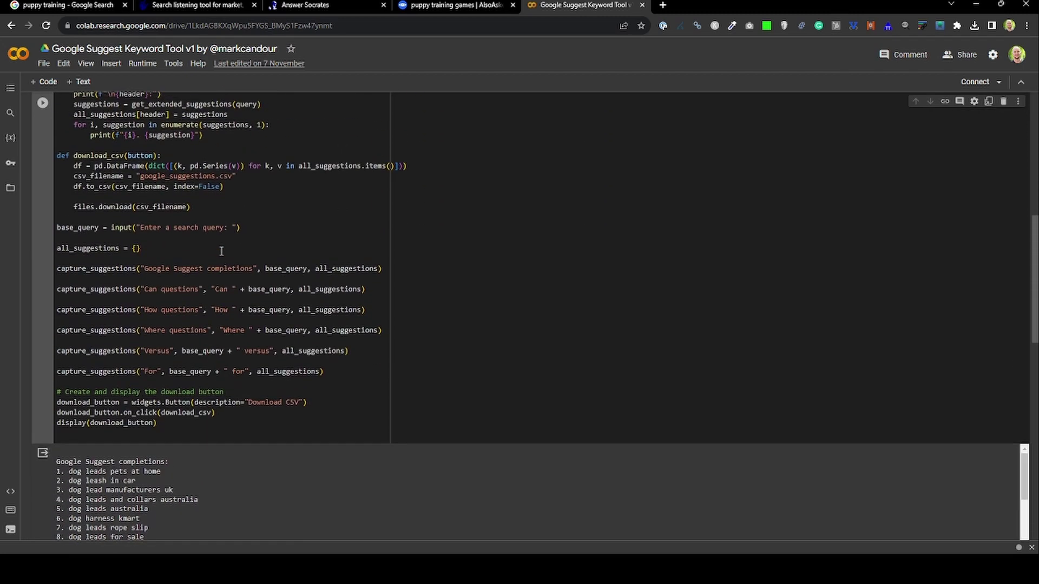
scroll(222, 250, up, 8)
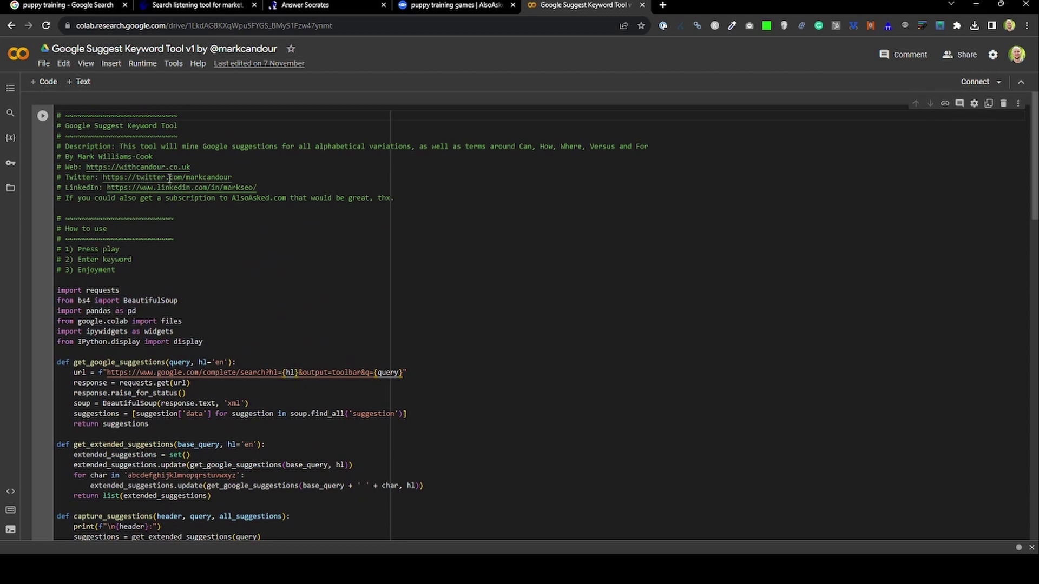
key(ctrl+Return)
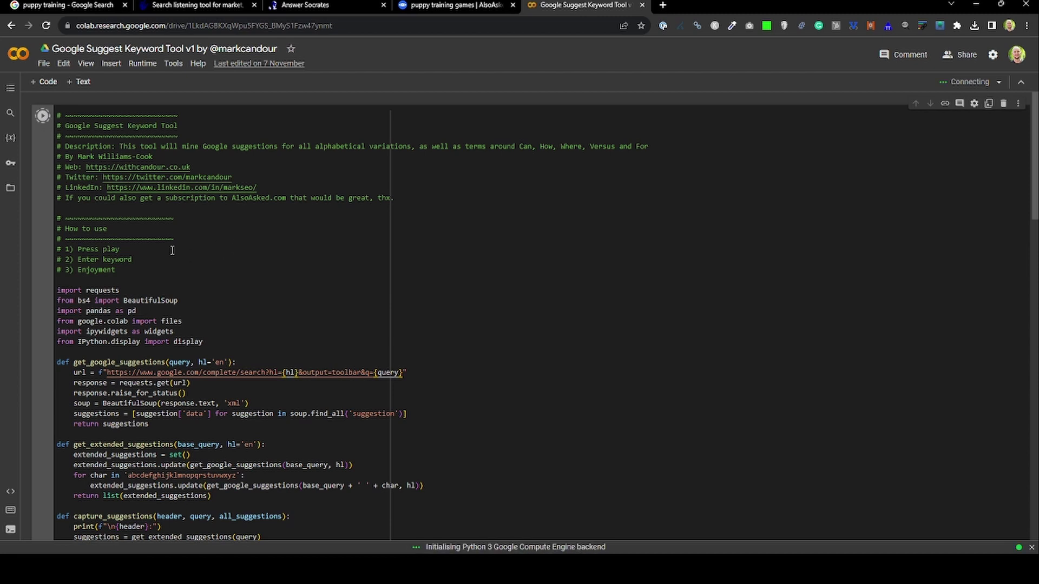
scroll(180, 245, down, 10)
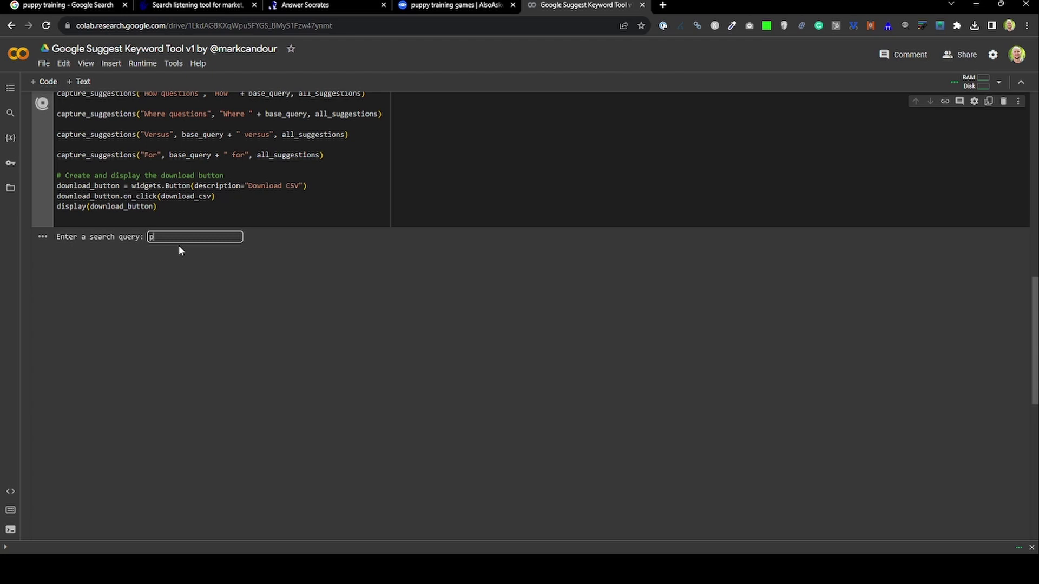
text(puppy training)
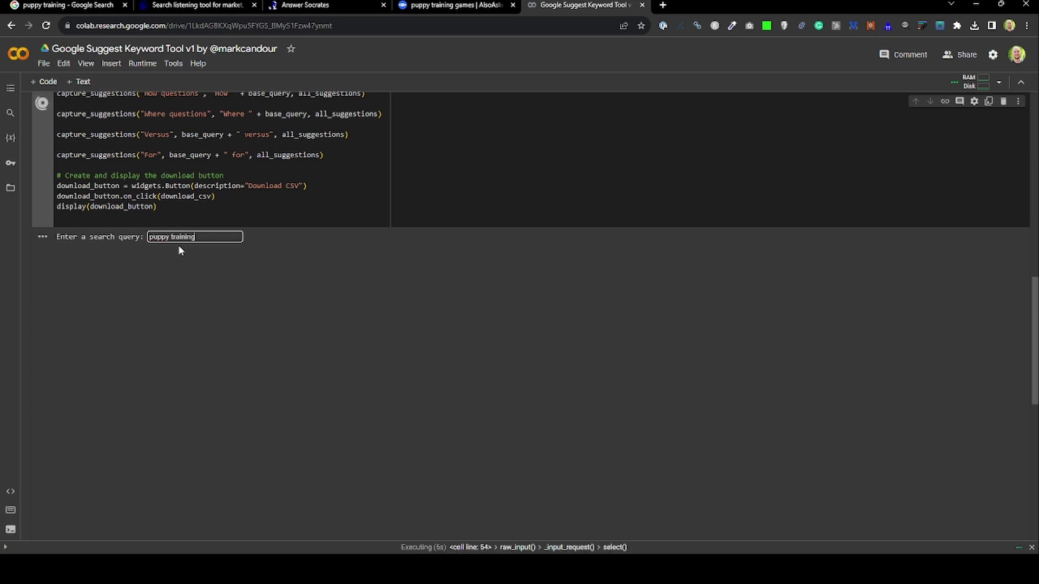
scroll(180, 246, up, 10)
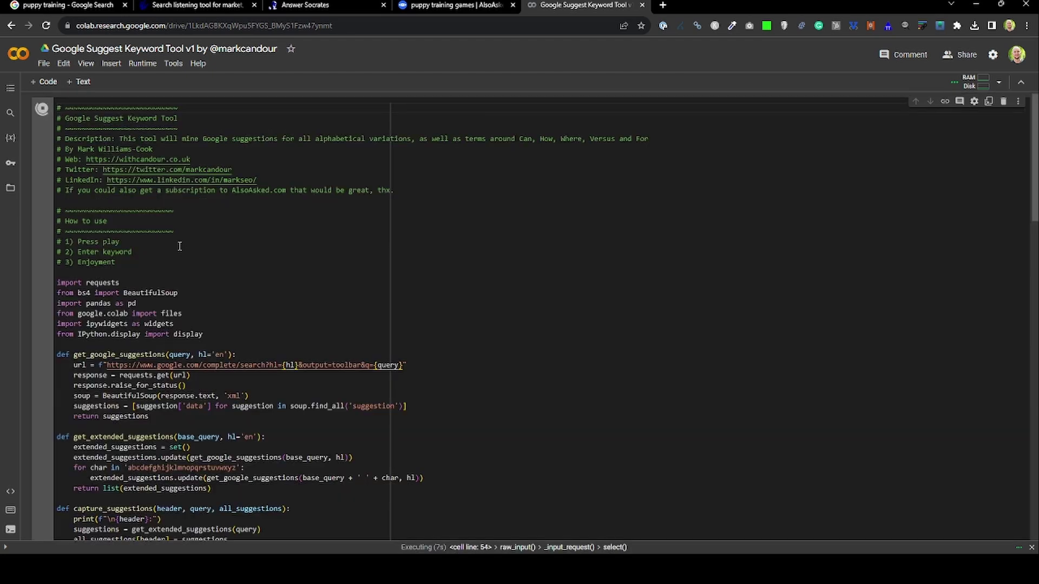
key(Return)
- Download the keyword suggestions produced by the notebook as a CSV file
scroll(292, 241, down, 15)
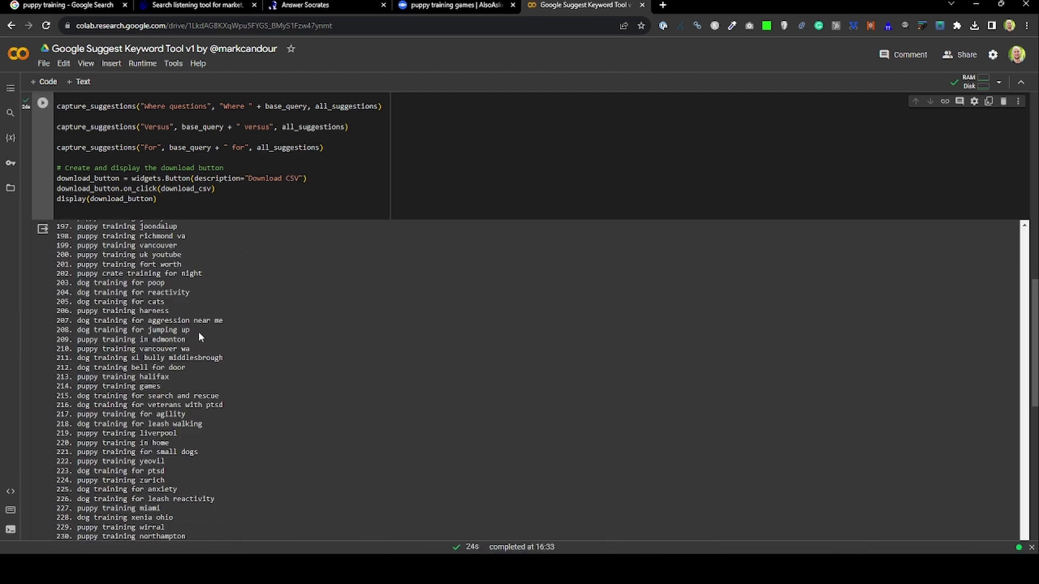
scroll(196, 334, down, 5)
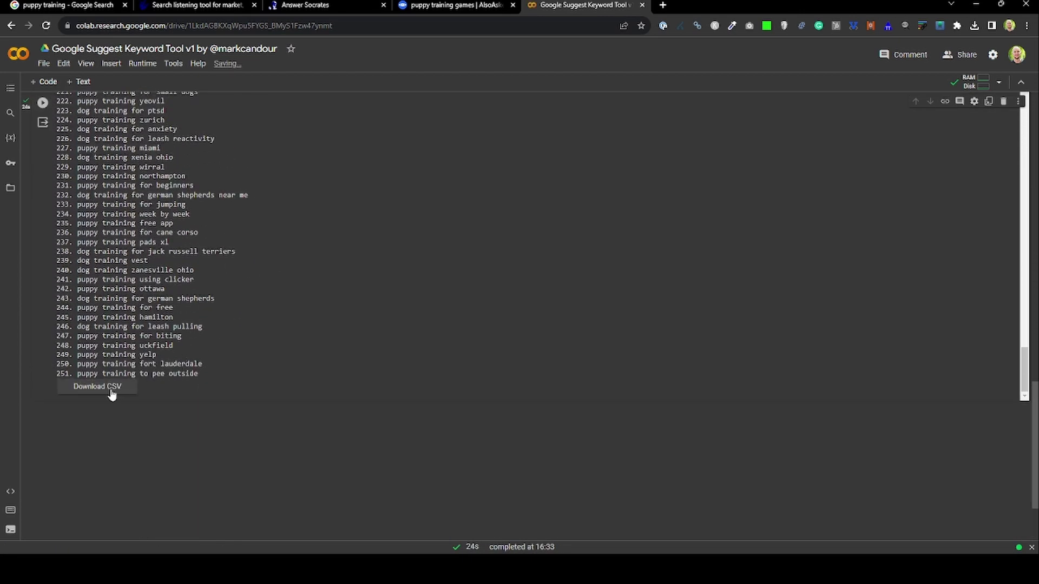
click(100, 387)
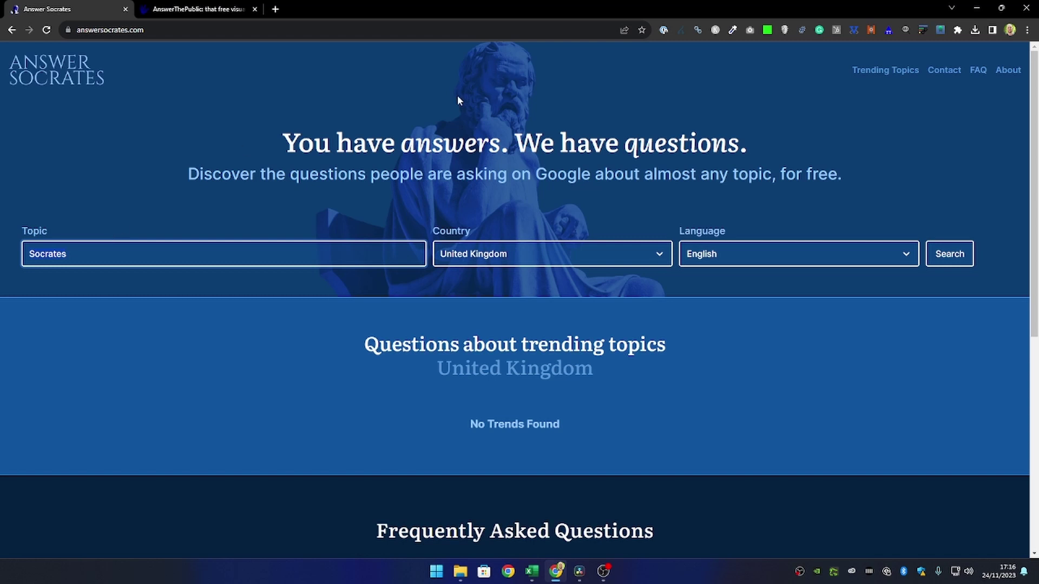
- Try to search Answer Socrates for questions on the topic "puppy training"
key(ctrl+a)
text(puppy training)
click(947, 257)
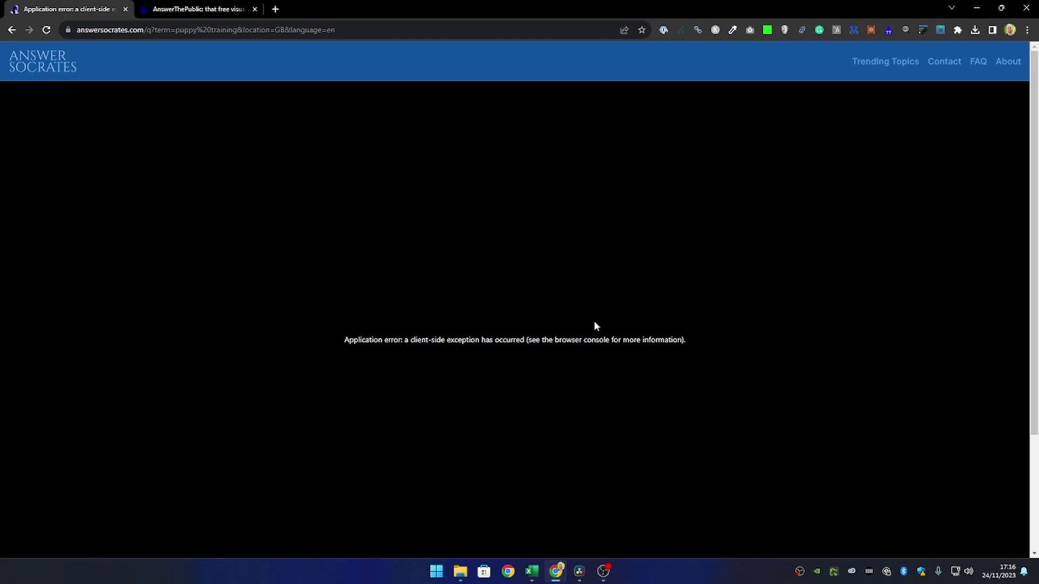
- Switch to AnswerThePublic, generate a Google report for "puppy training" and accept the site's cookies
click(184, 9)
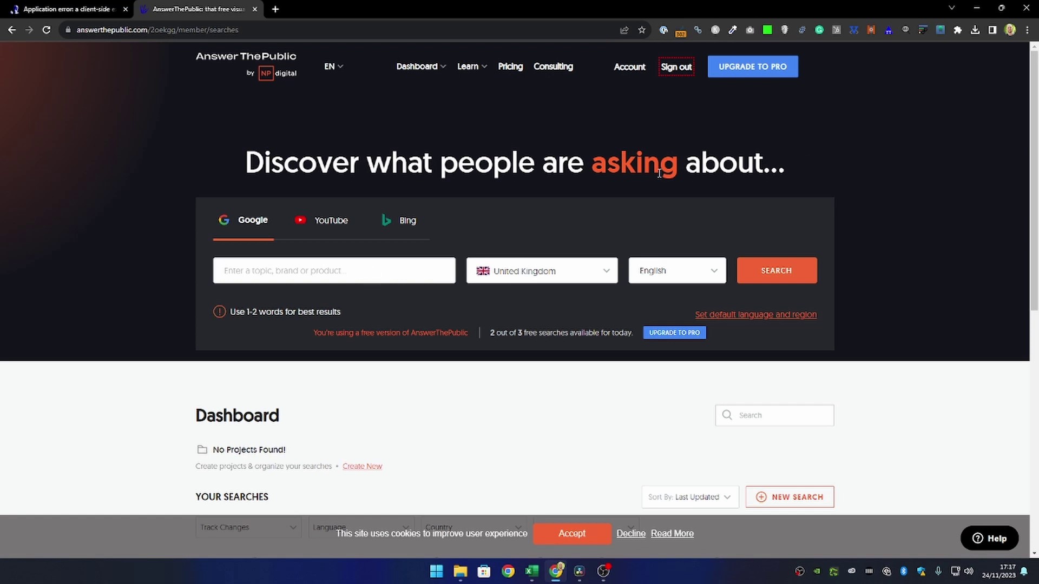
click(250, 264)
text(pupp)
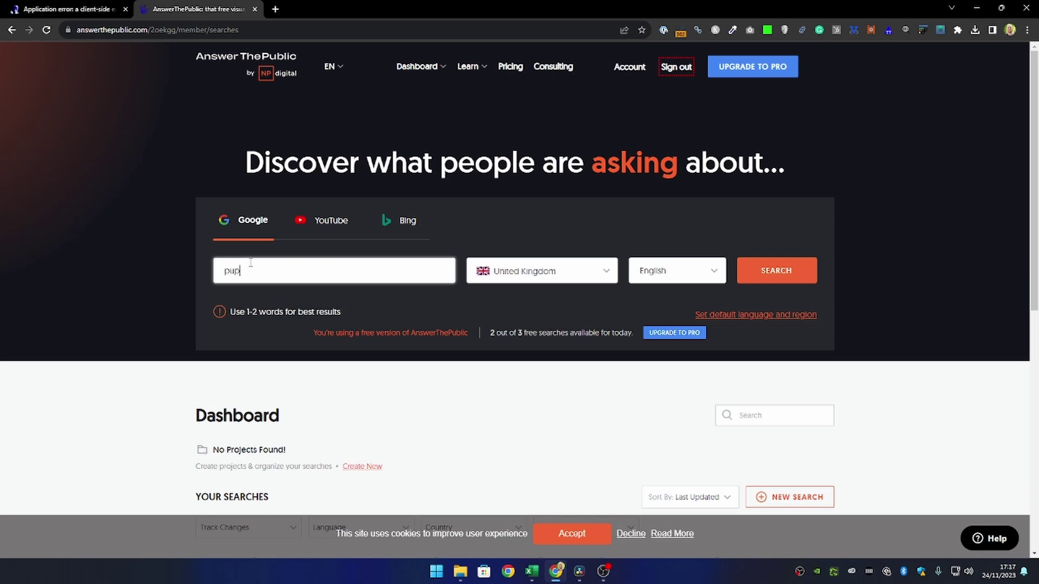
text(y training)
click(763, 271)
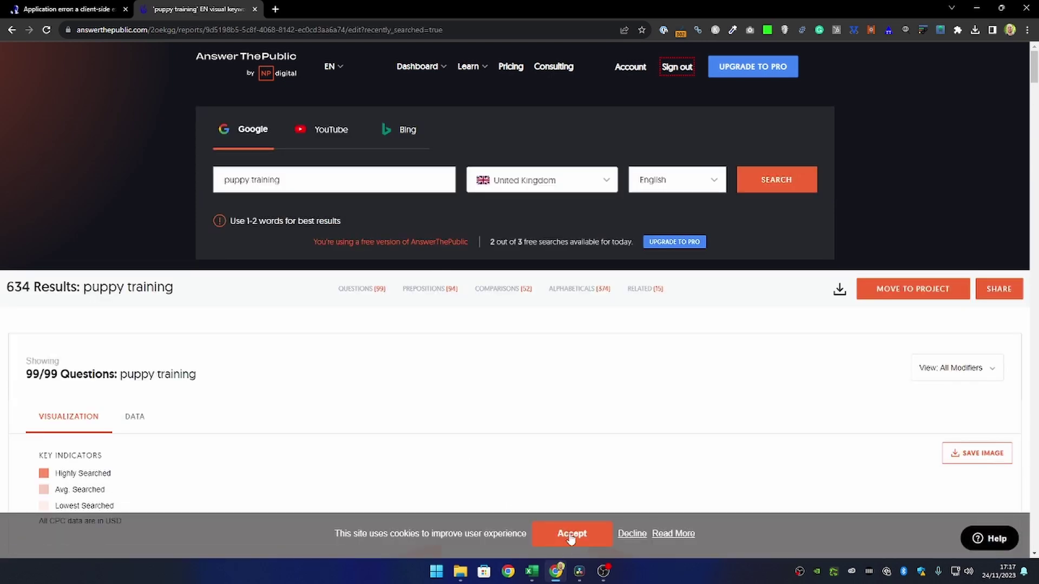
click(570, 536)
- Examine the Questions, Prepositions and Comparisons visualizations in the "puppy training" report
scroll(343, 332, down, 1)
scroll(343, 332, down, 8)
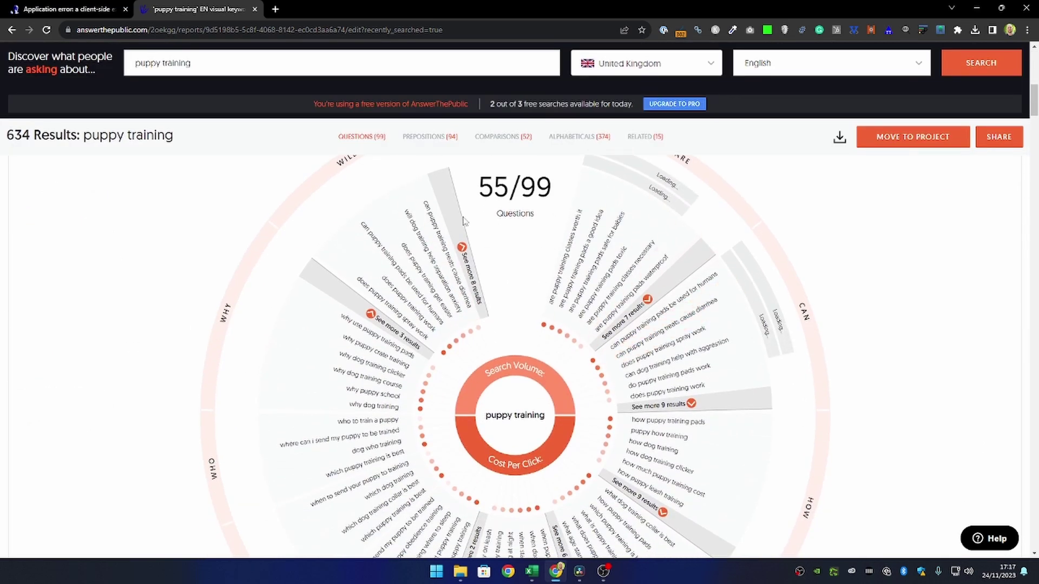
scroll(634, 271, down, 1)
scroll(634, 270, down, 2)
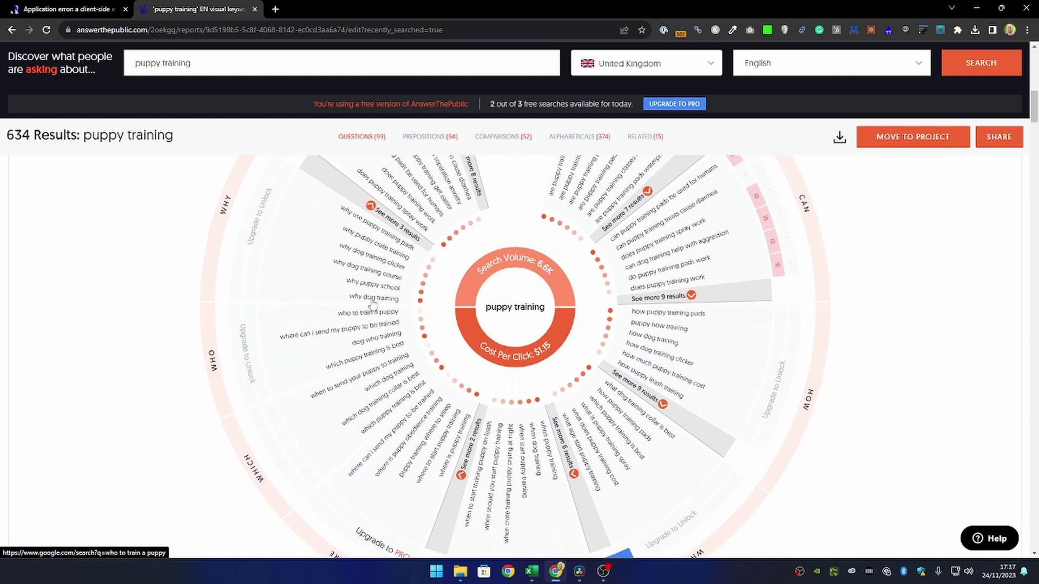
scroll(675, 341, down, 6)
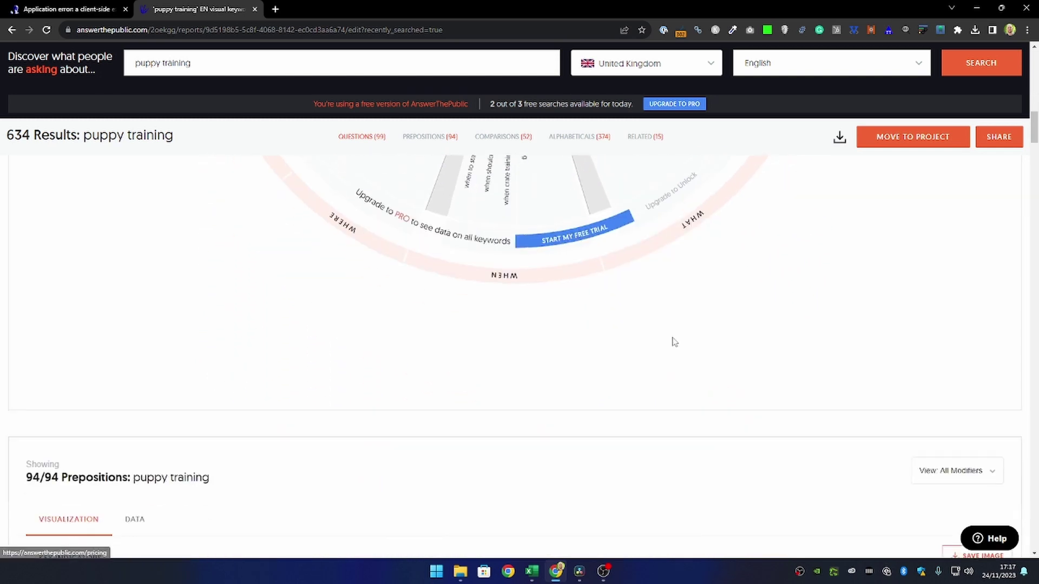
scroll(675, 341, down, 10)
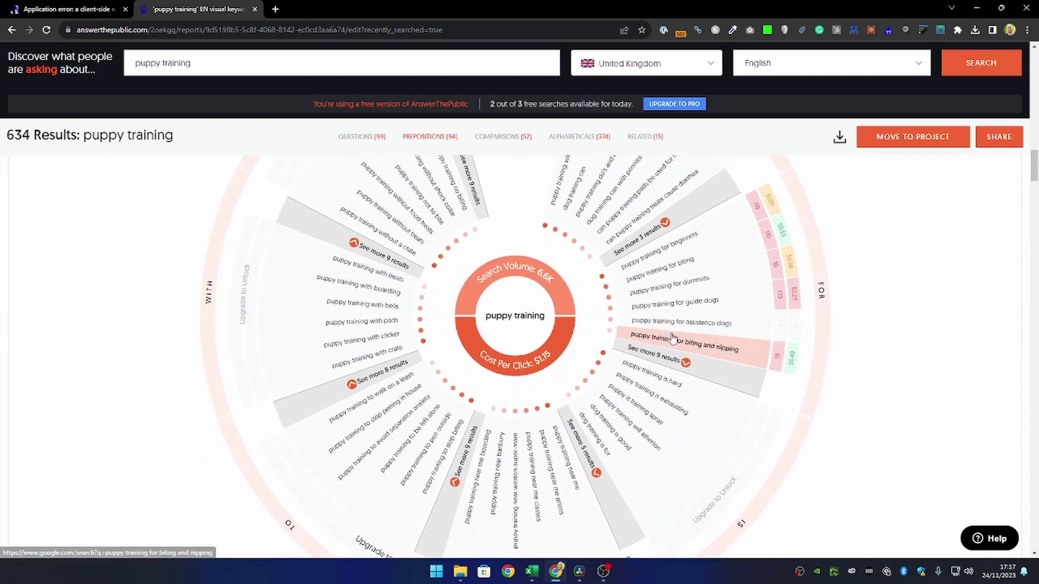
scroll(674, 338, down, 4)
scroll(787, 321, down, 6)
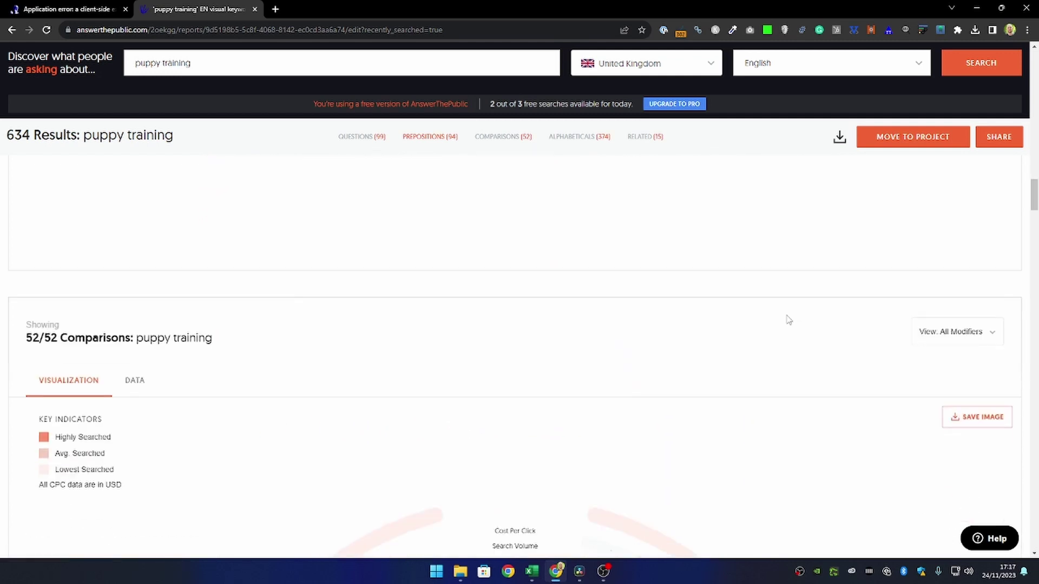
scroll(736, 363, down, 2)
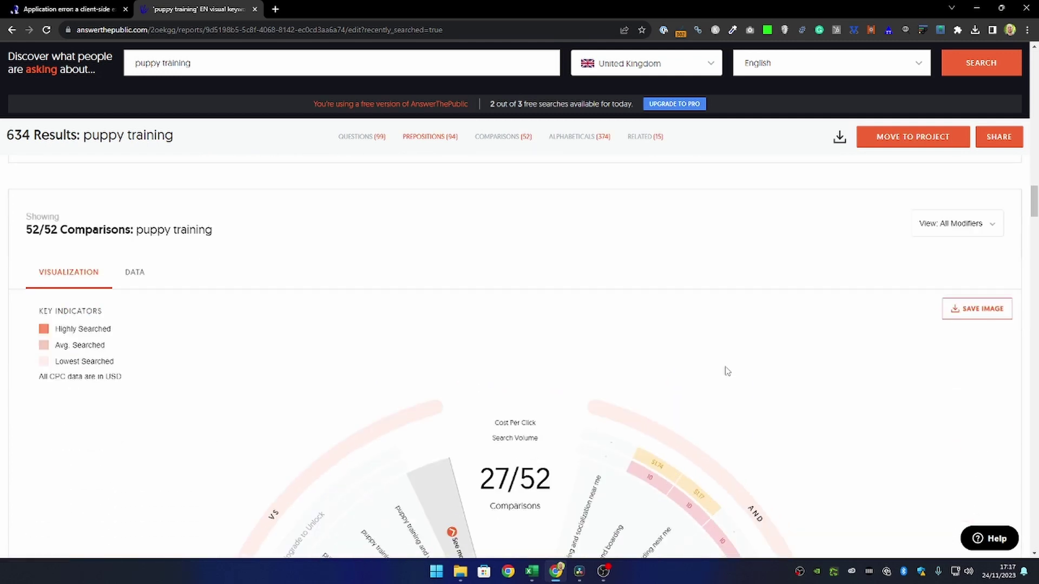
scroll(777, 260, down, 5)
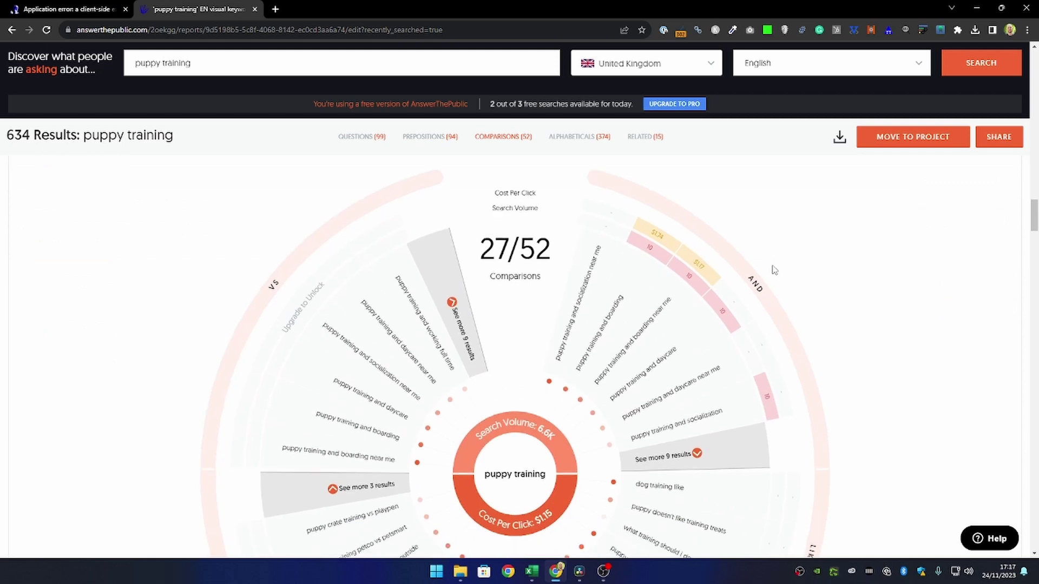
- Examine the Alphabeticals keyword lists in the "puppy training" report
scroll(773, 272, down, 8)
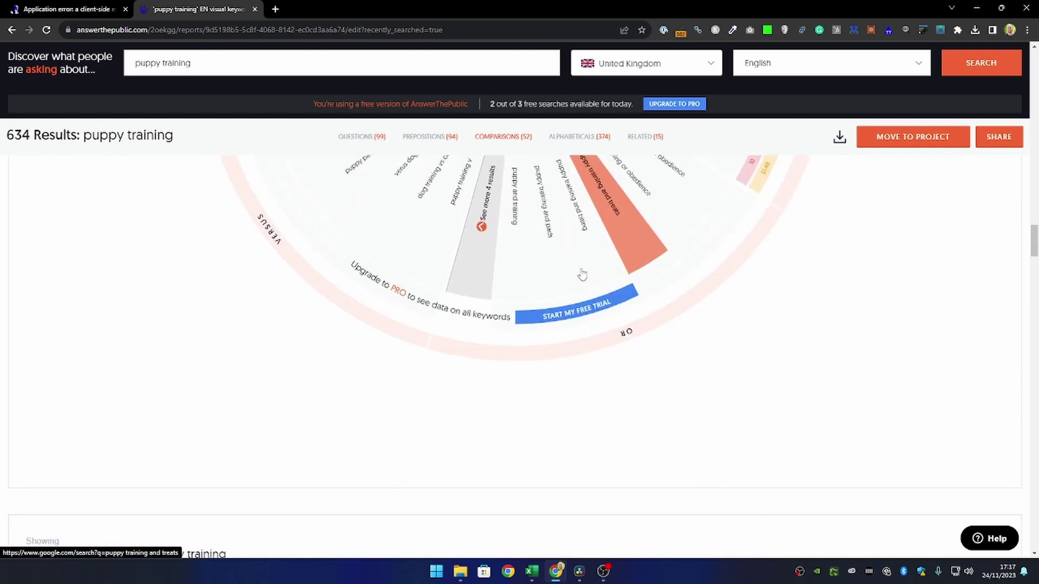
scroll(582, 272, down, 3)
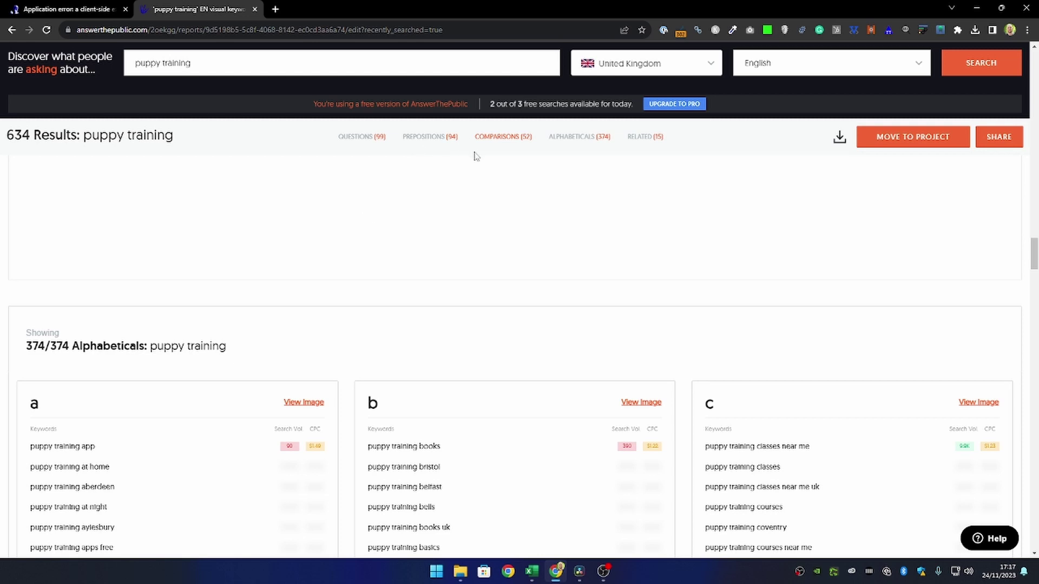
scroll(587, 309, down, 2)
click(631, 292)
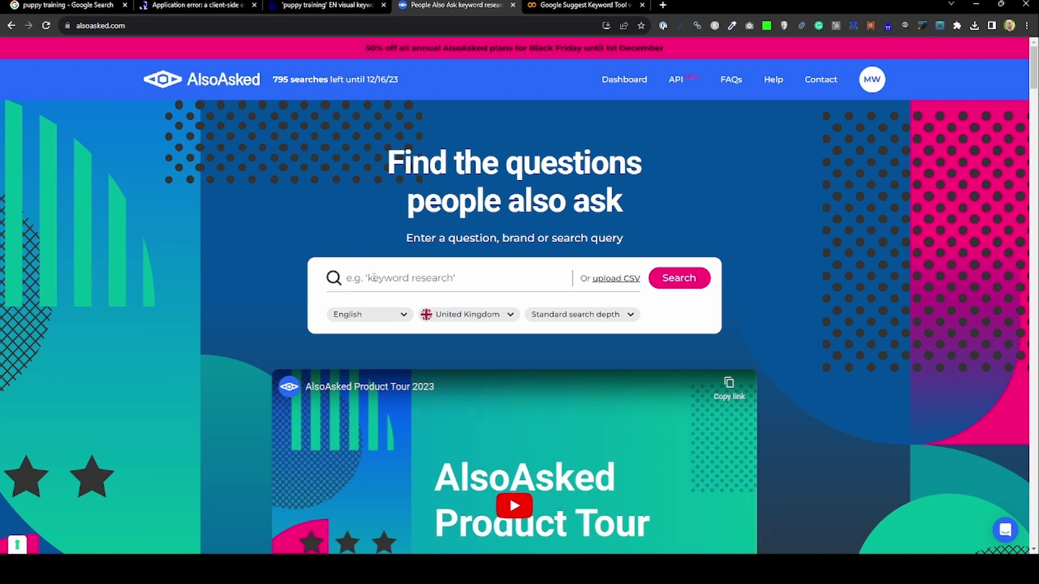
- Switch to AlsoAsked and search for questions on "puppy training games" in English for the United Kingdom at standard search depth
click(373, 277)
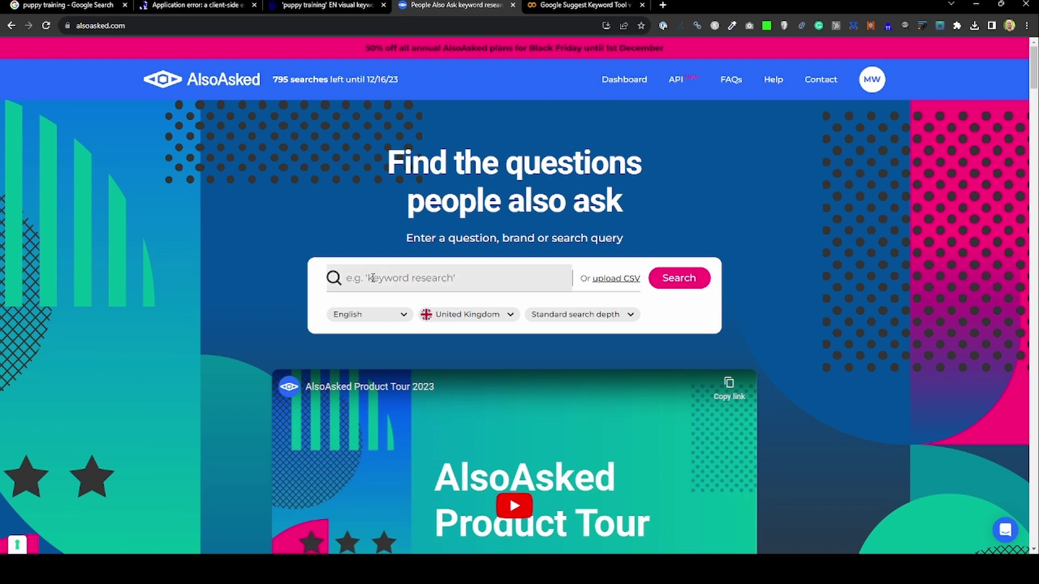
text(puppy trainin)
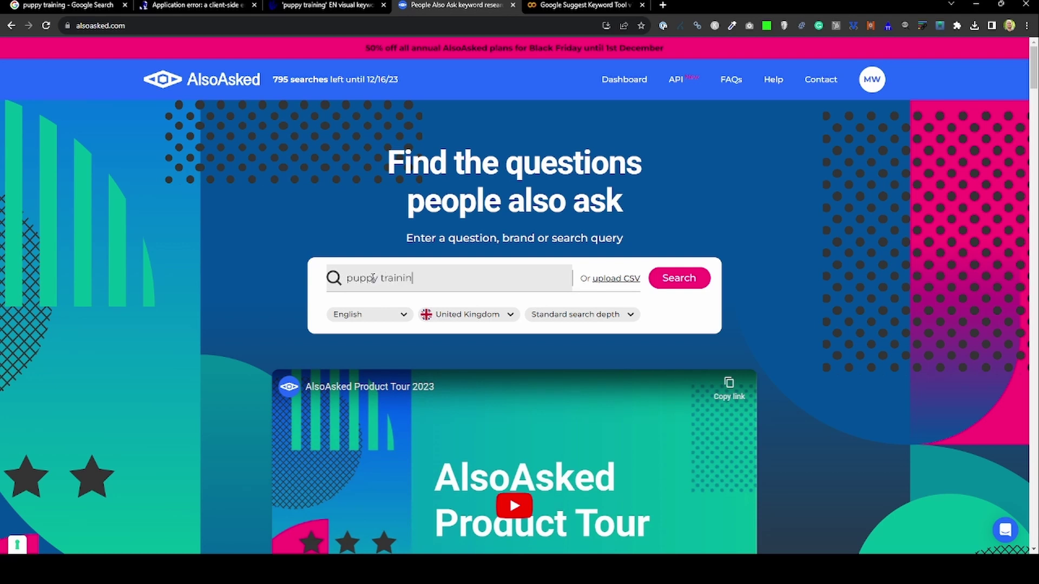
text(g games)
drag(462, 283, 343, 281)
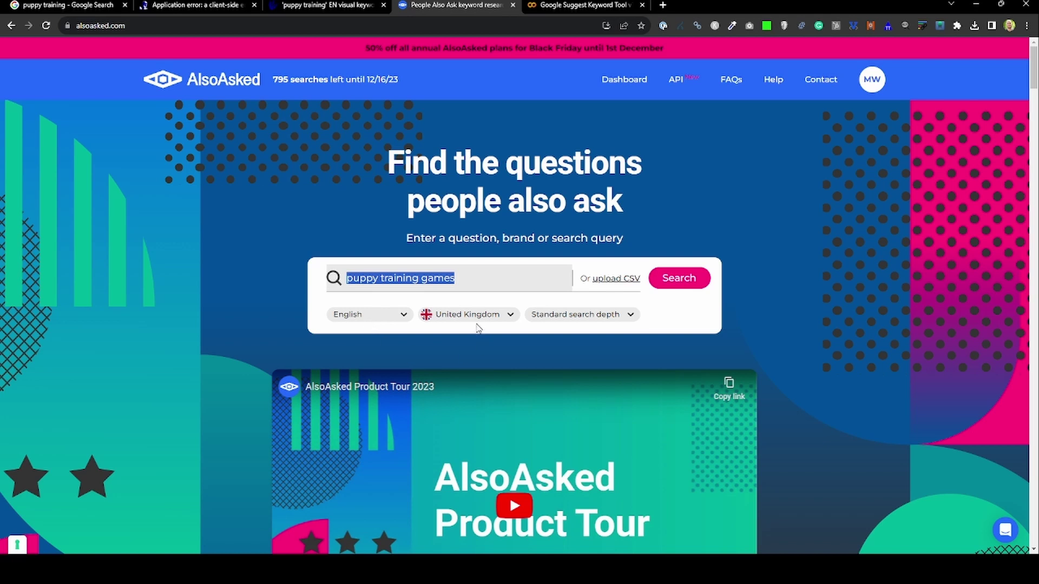
click(680, 280)
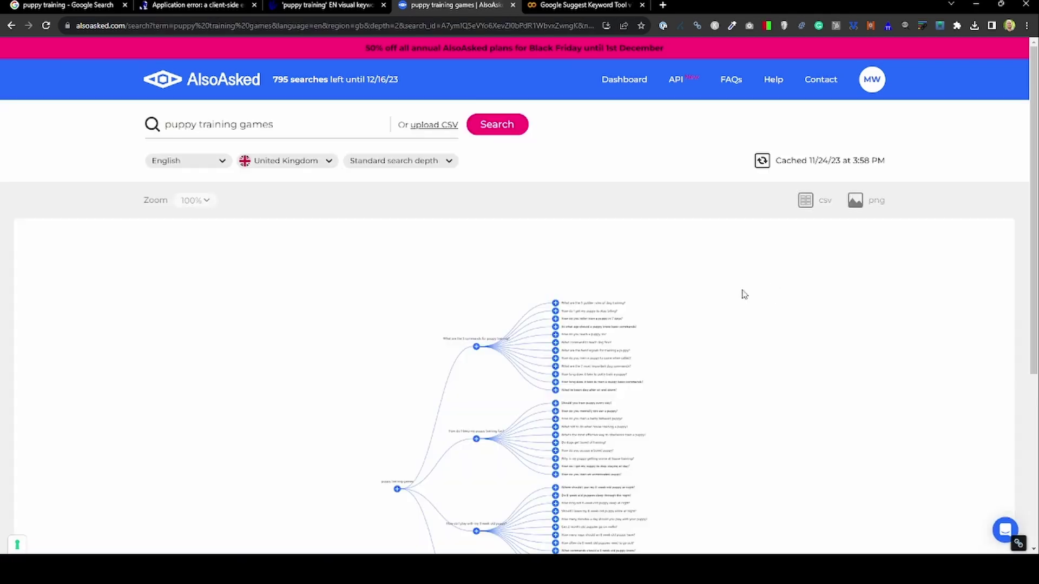
- Examine the question branches under "puppy training games", from keeping training fun to games you can play with a puppy
scroll(473, 462, up, 5)
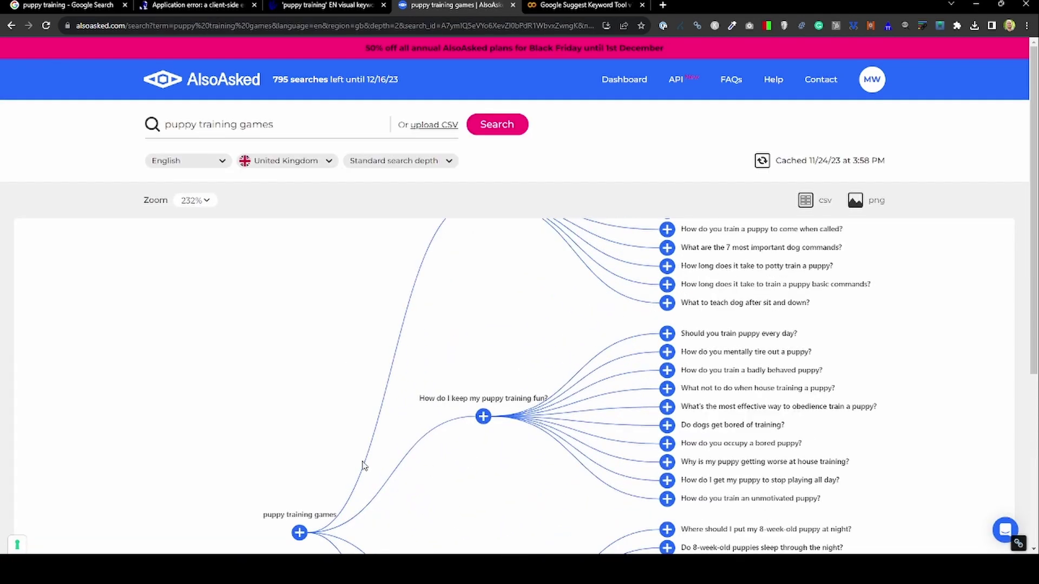
drag(325, 415, 310, 266)
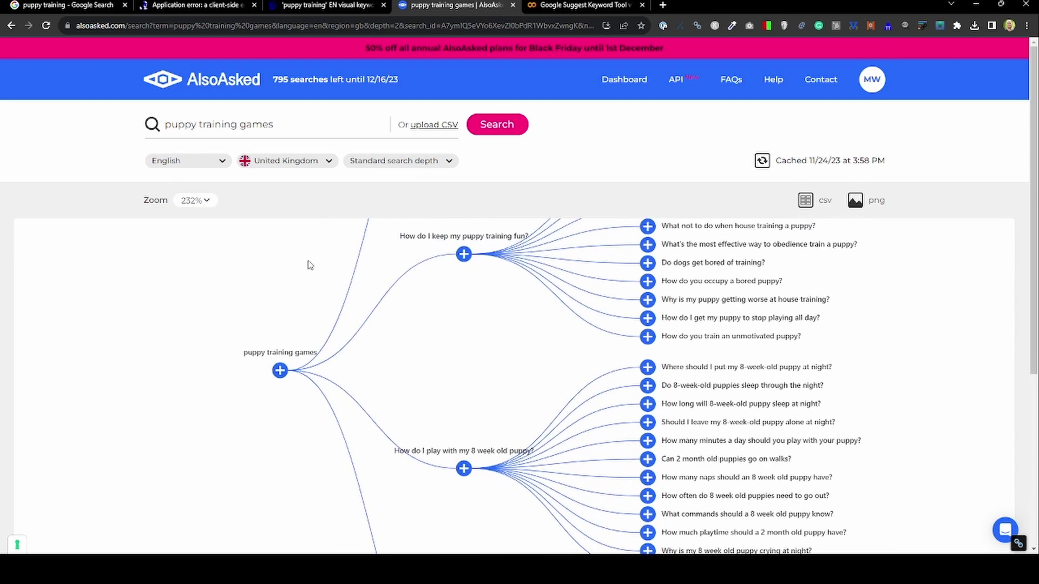
drag(320, 276, 253, 322)
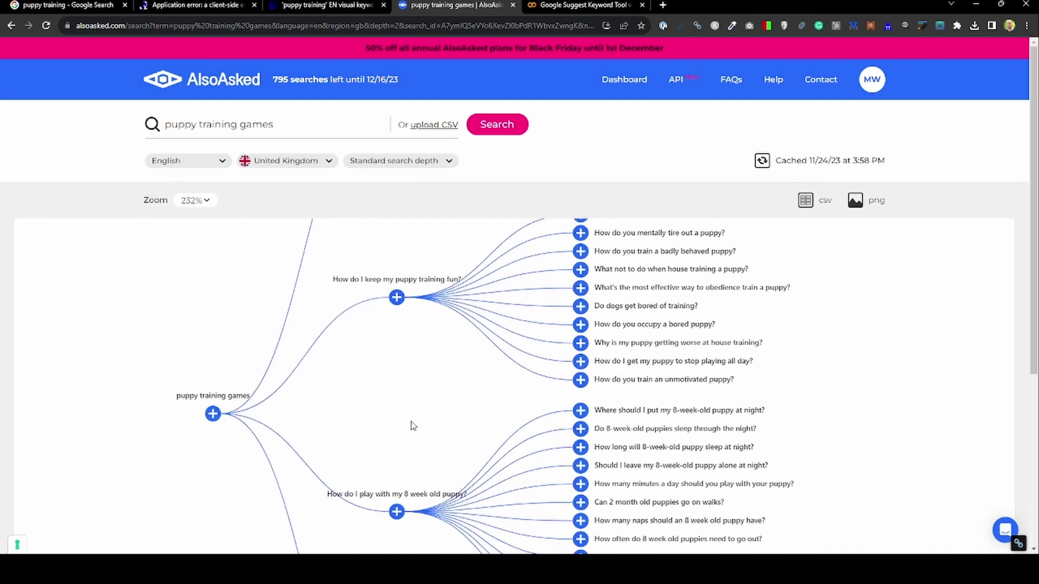
drag(413, 427, 415, 274)
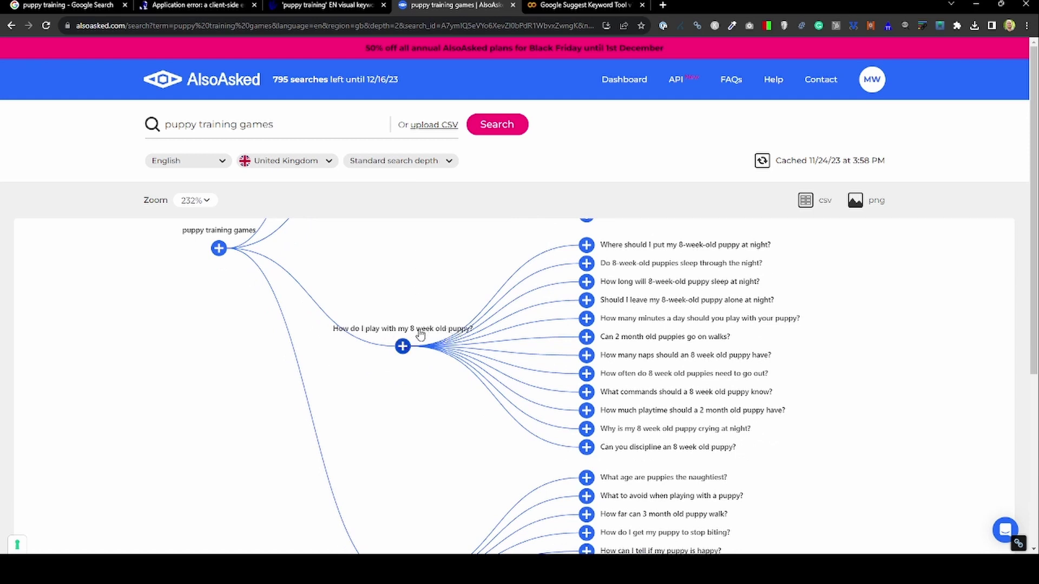
drag(397, 424, 404, 304)
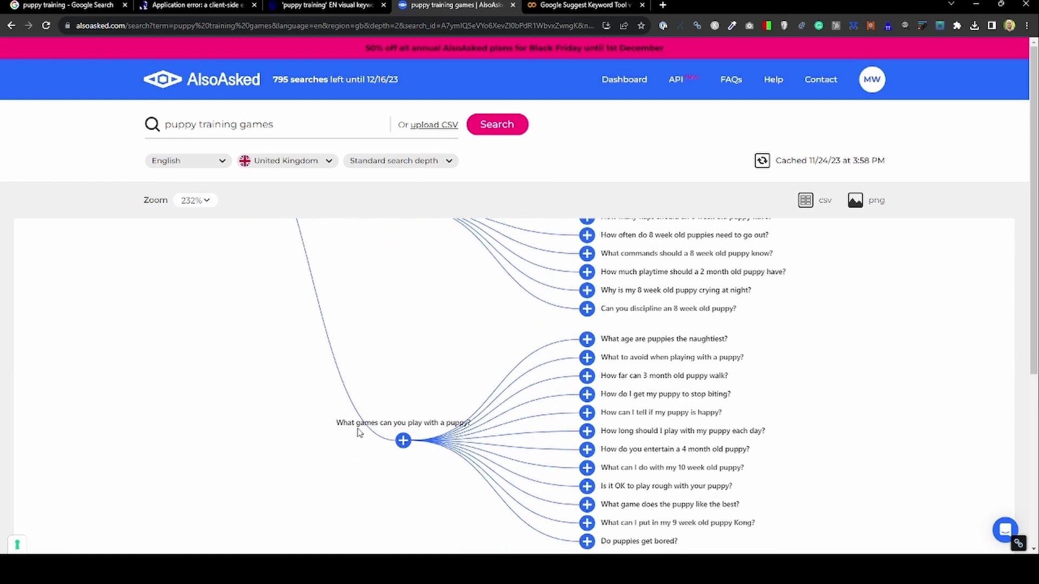
drag(450, 331, 412, 324)
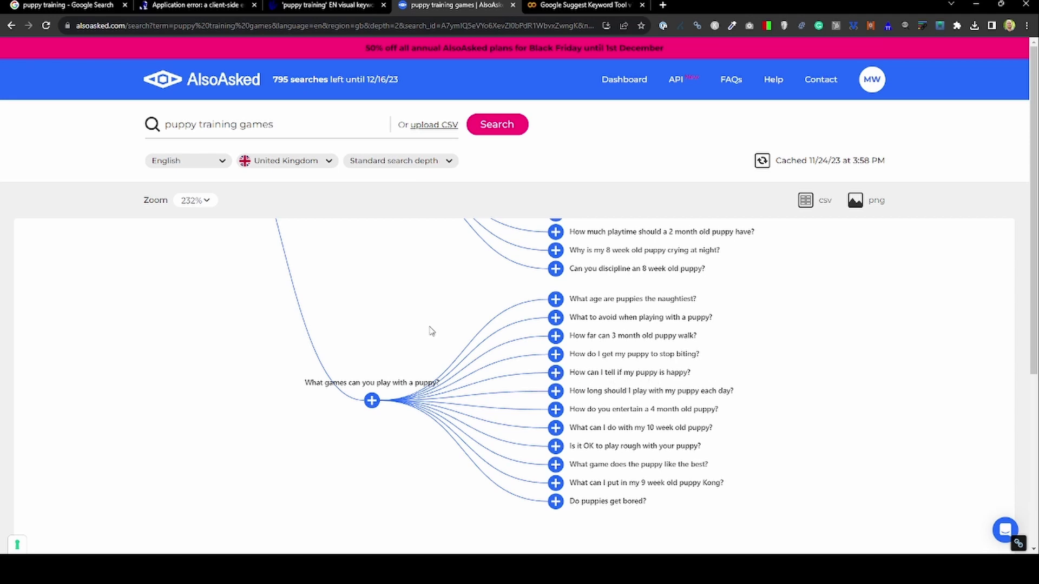
- Export the "puppy training games" question map as a PNG image
scroll(431, 331, up, 5)
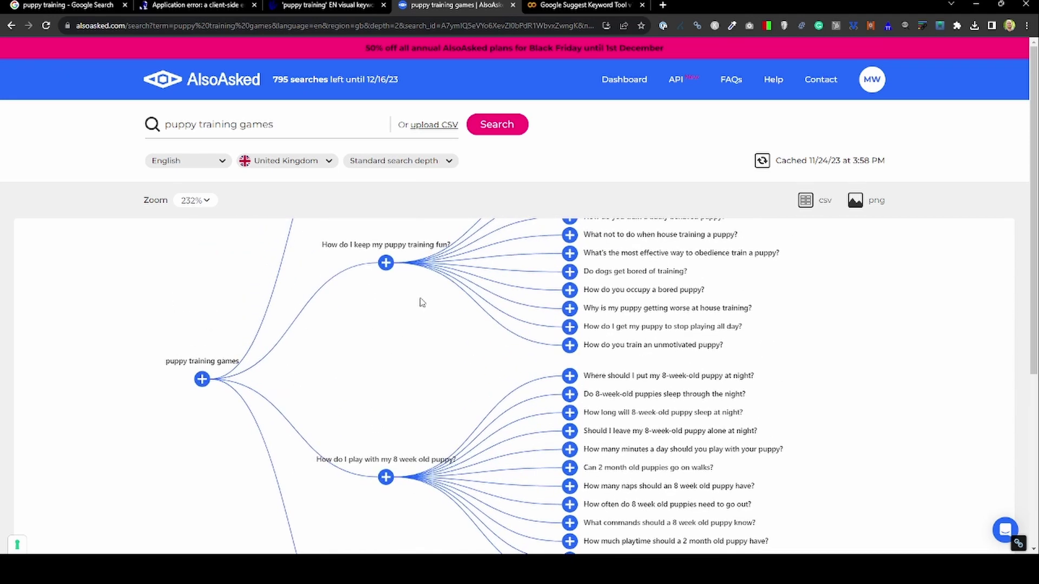
scroll(417, 360, down, 3)
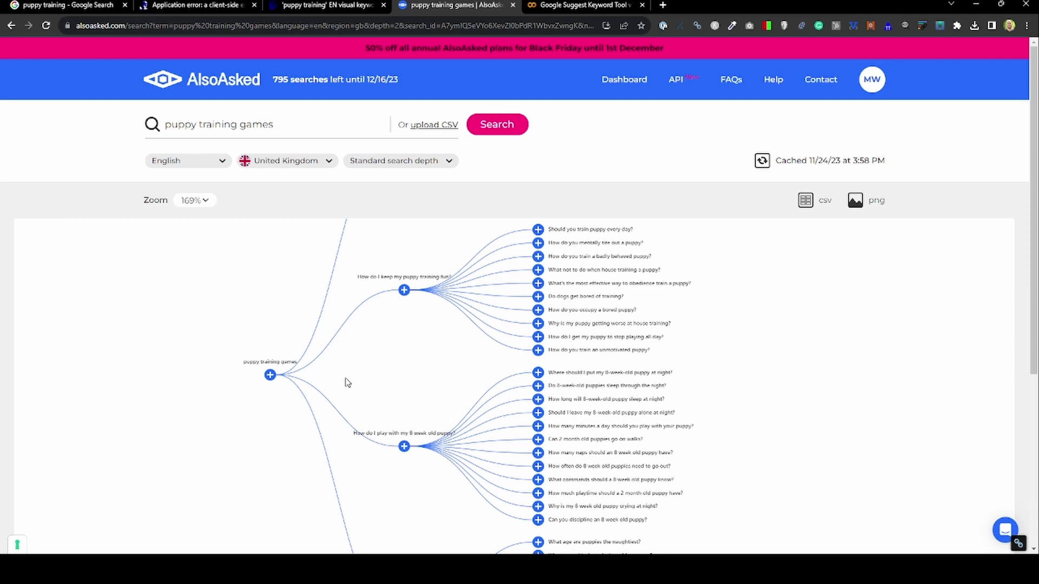
click(858, 209)
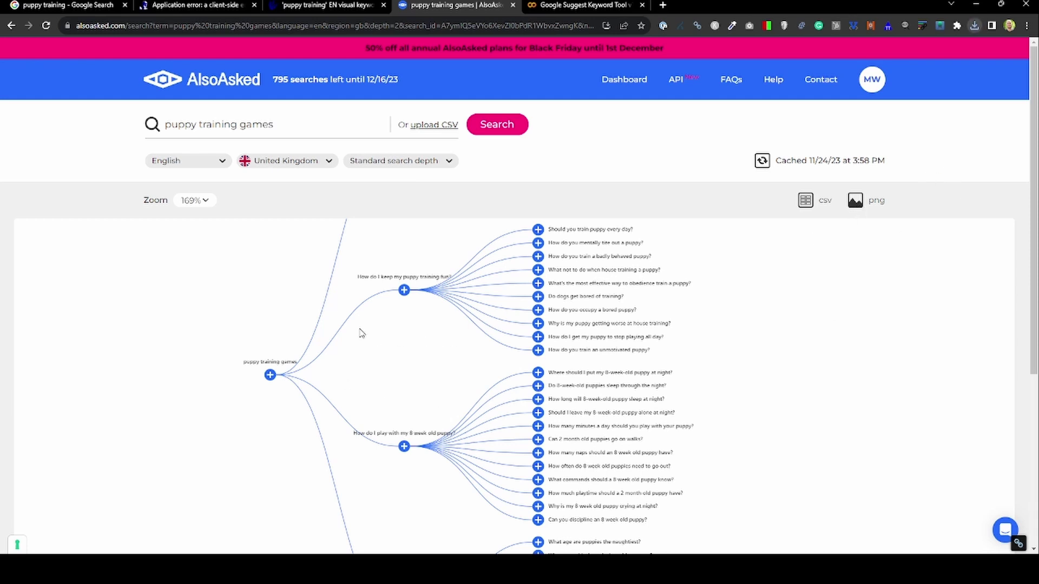